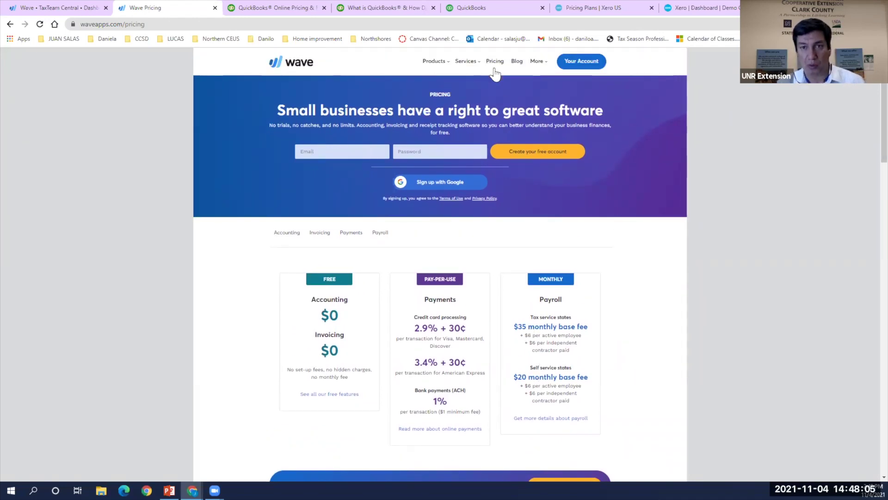
- Open the Wave Advisors service page and review its bookkeeping, tax and coaching offerings along with their prices
mouse_move(462, 65)
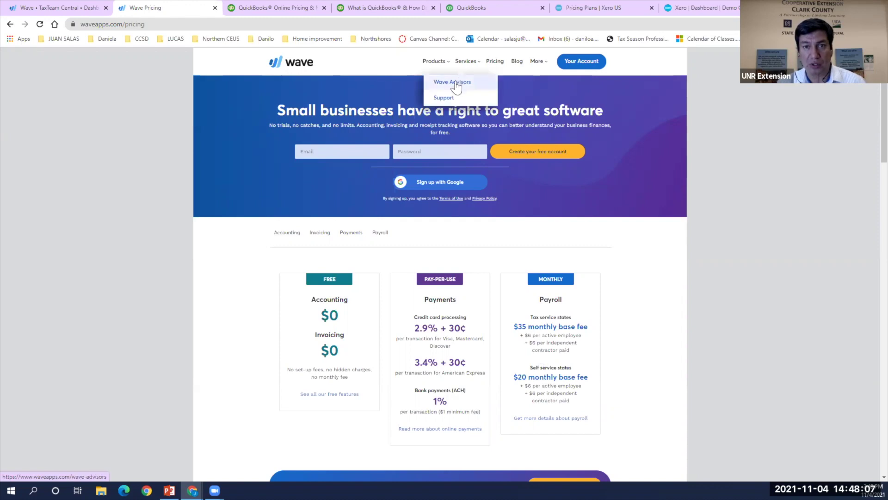
left_click(447, 79)
scroll(468, 283, "down", 5)
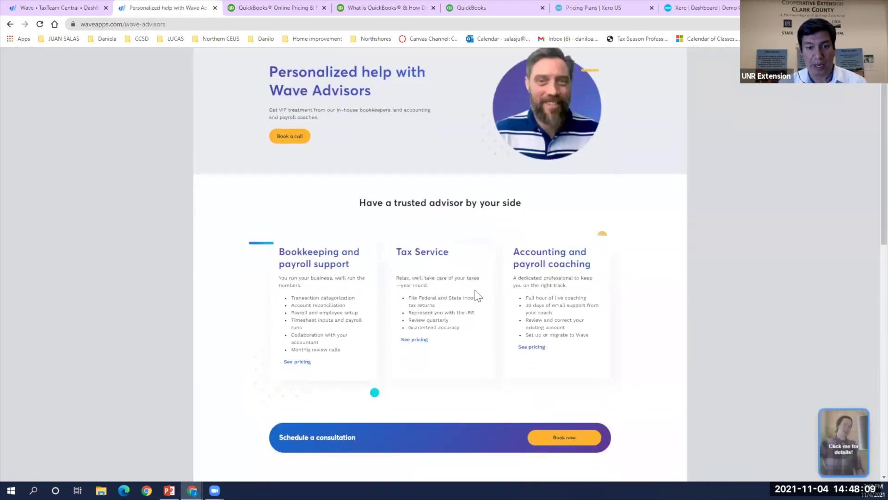
scroll(479, 298, "down", 5)
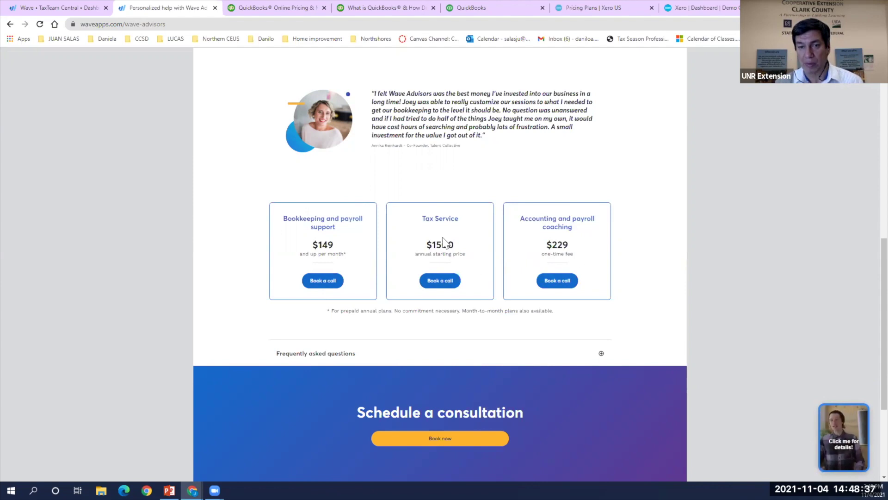
scroll(465, 243, "up", 12)
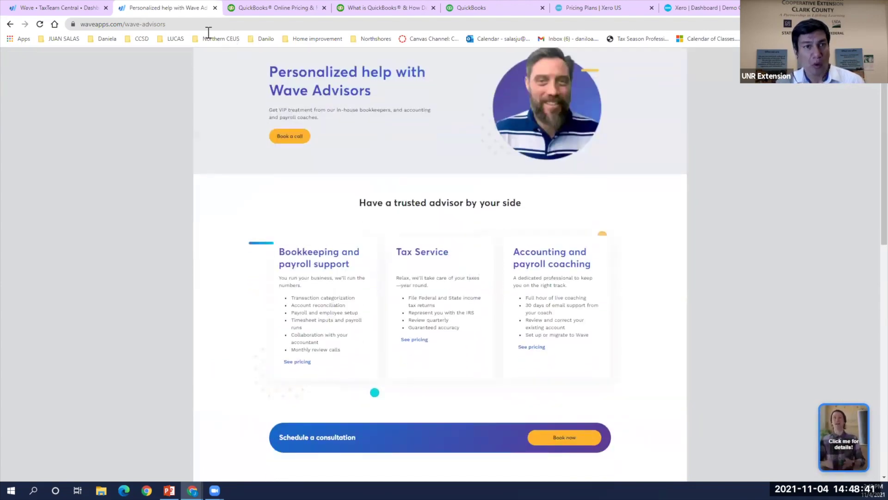
- Switch to the TaxTeam Central dashboard and review its cash flow, profit and loss, payable and owing, net income and expense breakdown sections
left_click(51, 8)
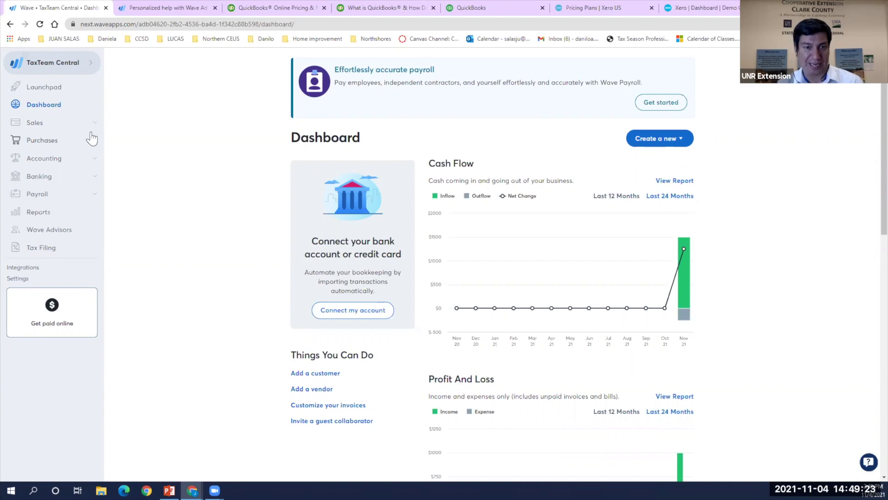
left_click(50, 105)
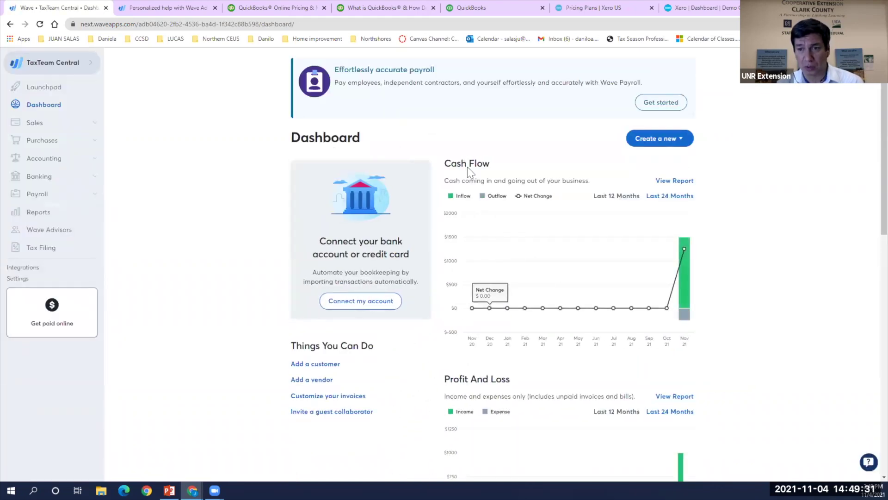
scroll(690, 305, "down", 3)
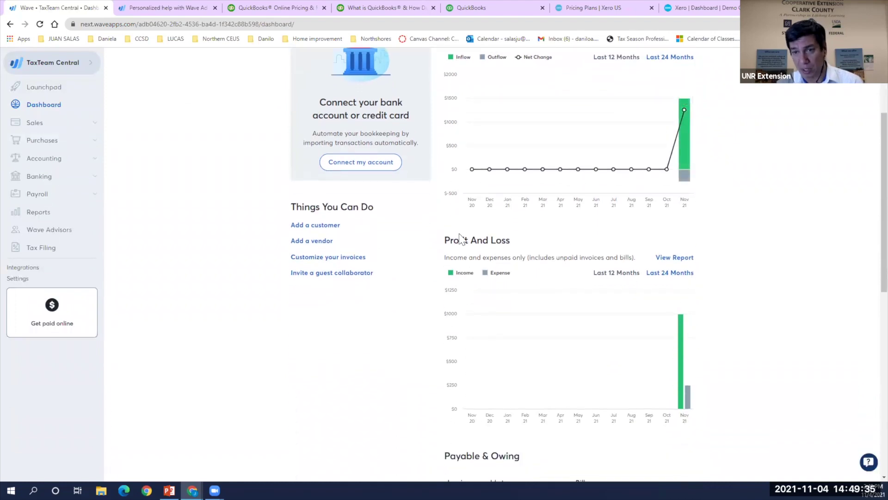
scroll(693, 407, "down", 5)
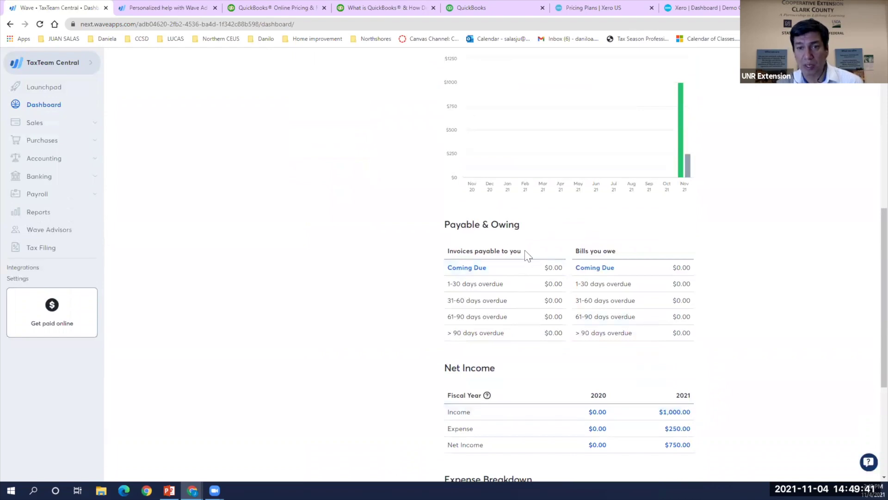
scroll(515, 331, "down", 1)
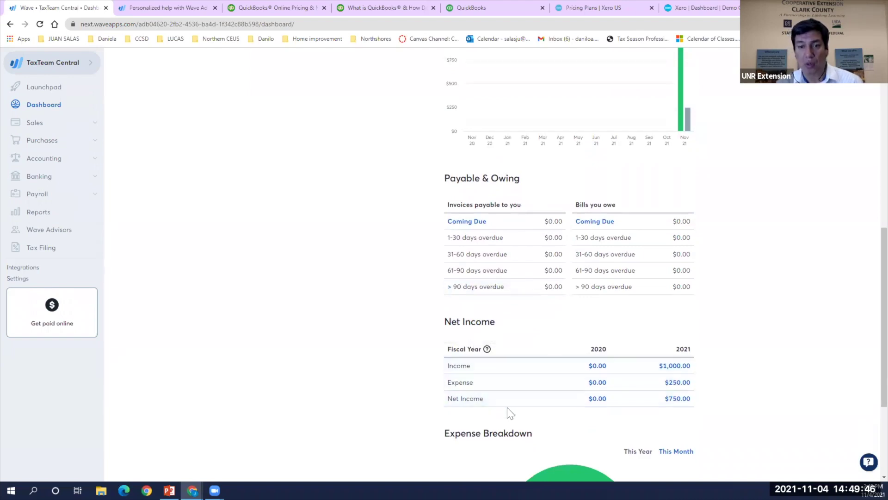
scroll(529, 419, "down", 1)
scroll(529, 416, "down", 3)
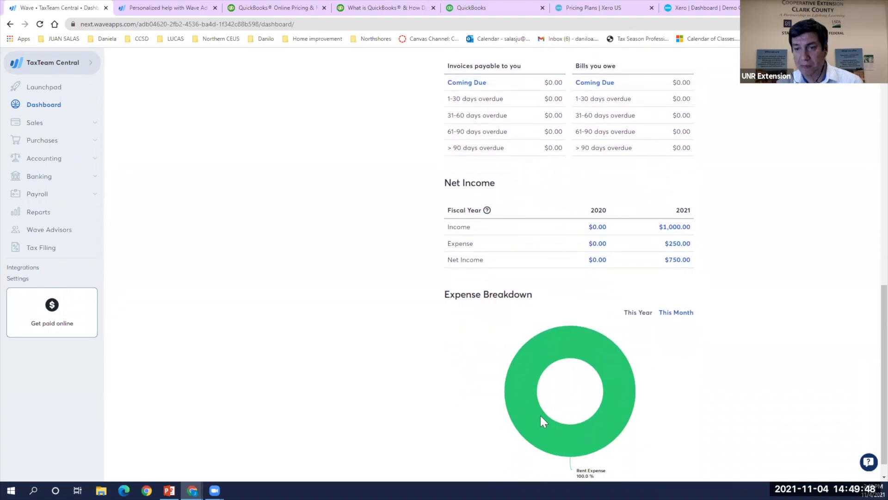
scroll(563, 365, "up", 12)
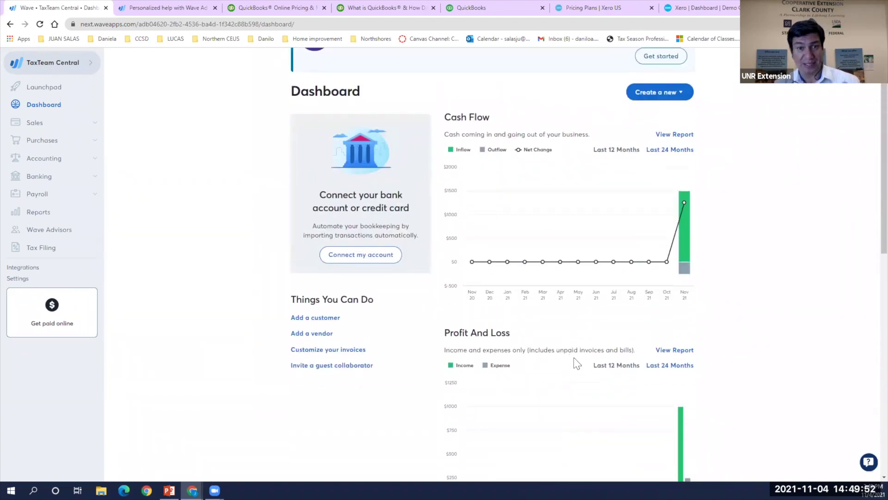
scroll(577, 363, "up", 1)
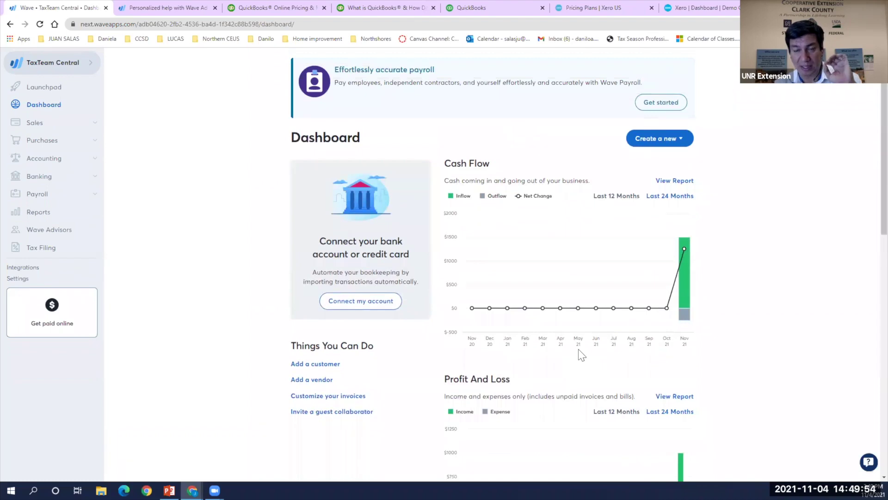
mouse_move(527, 312)
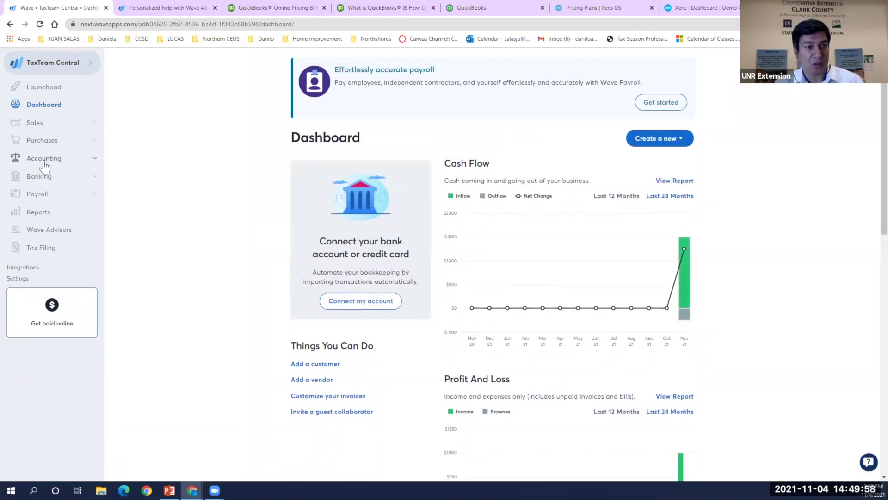
- Open the connected accounts page under Banking and view the banks offered for connection, including the bank search suggestions
left_click(18, 176)
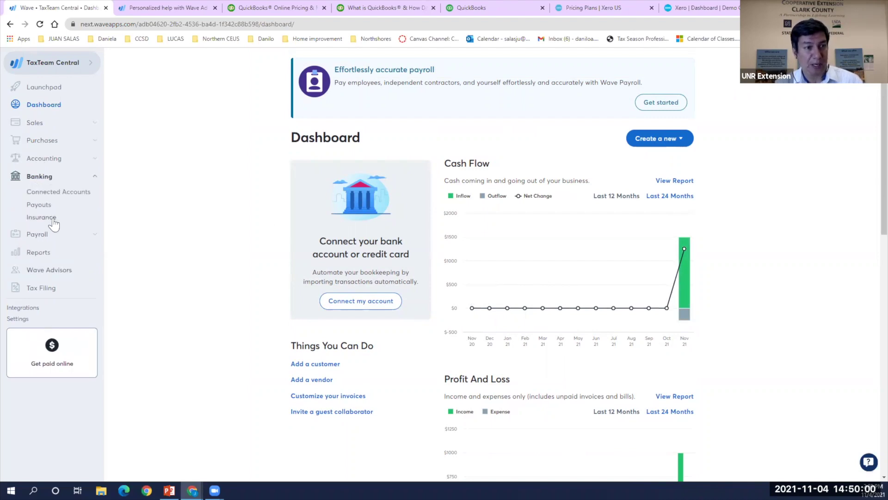
left_click(56, 193)
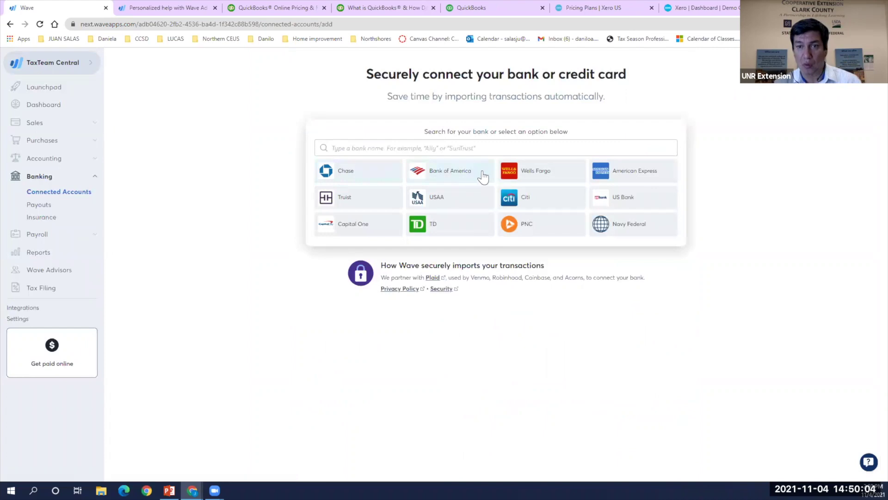
left_click(437, 149)
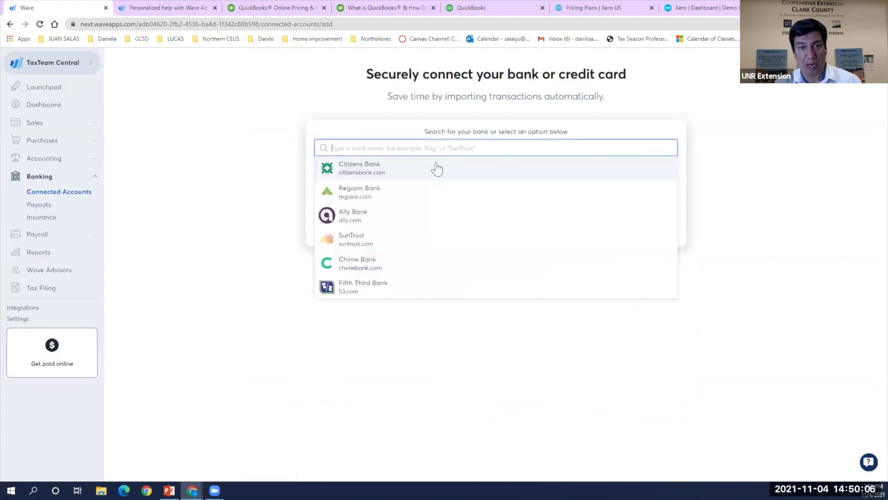
left_click(450, 390)
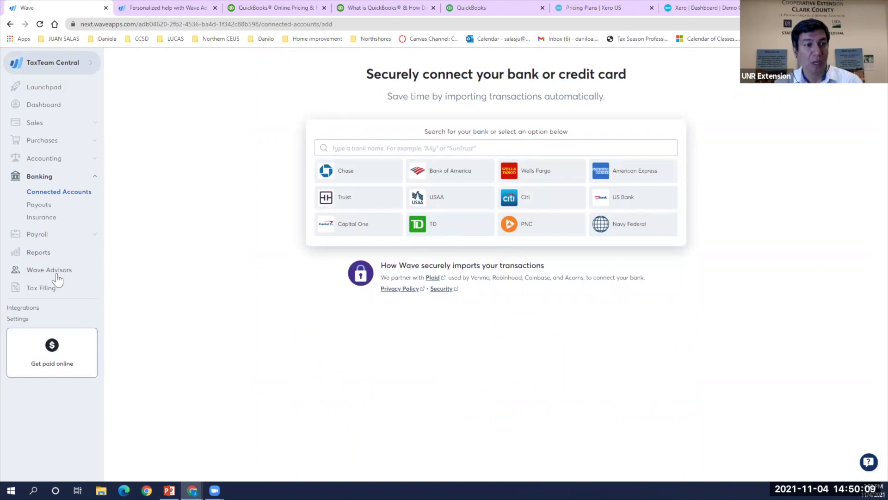
- Open the accounting transactions list and examine its entries and the additional options for adding or importing transactions
left_click(52, 159)
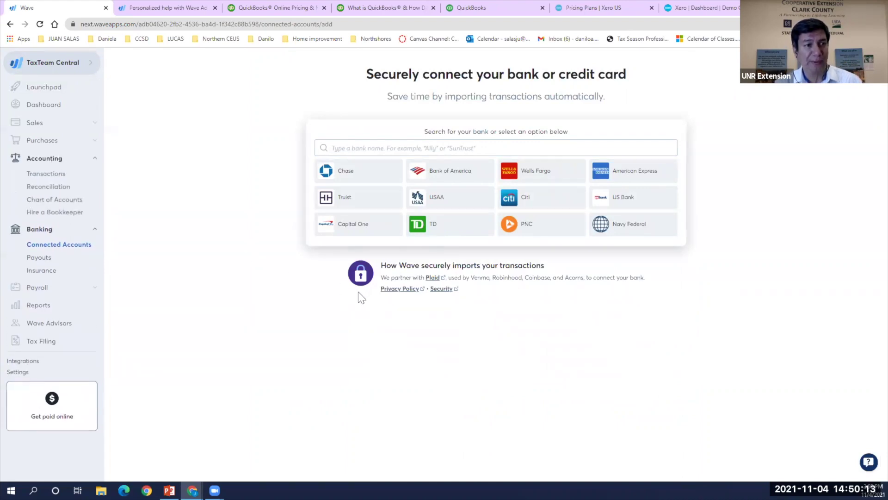
left_click(48, 175)
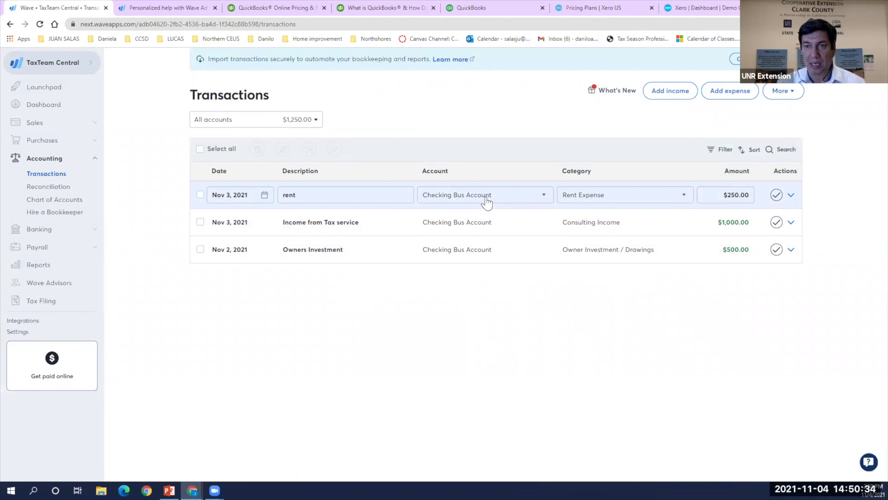
left_click(537, 166)
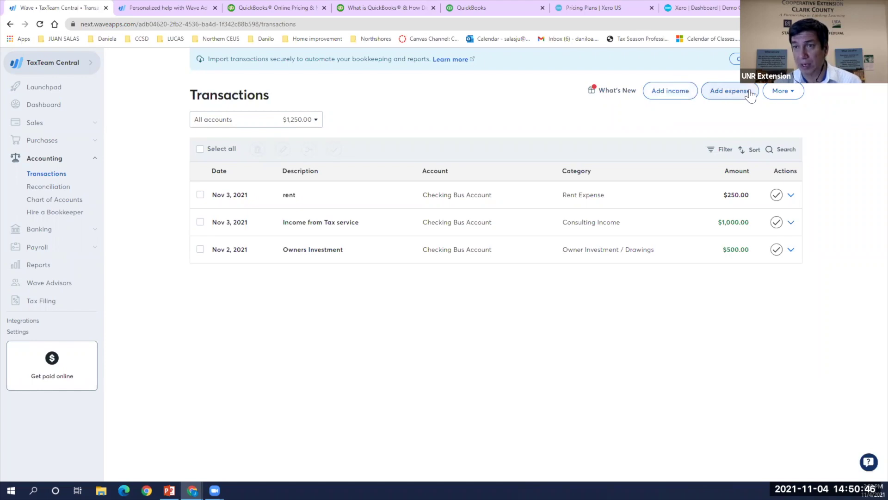
left_click(796, 97)
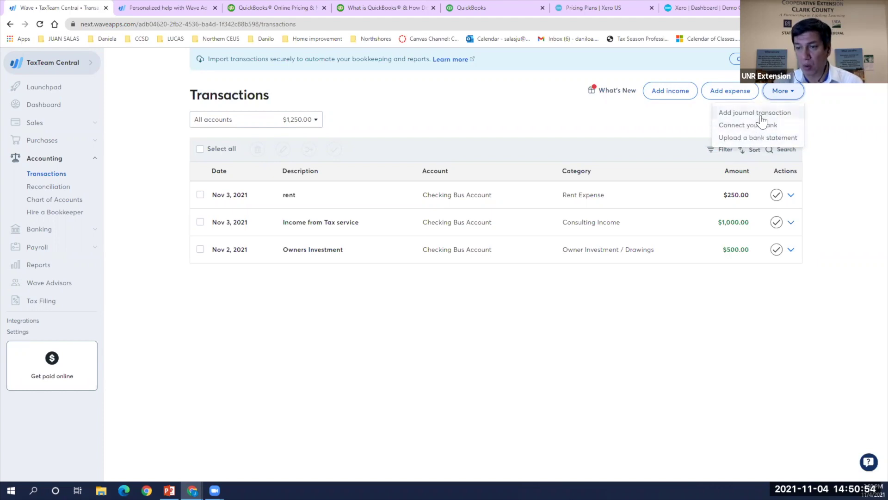
left_click(515, 394)
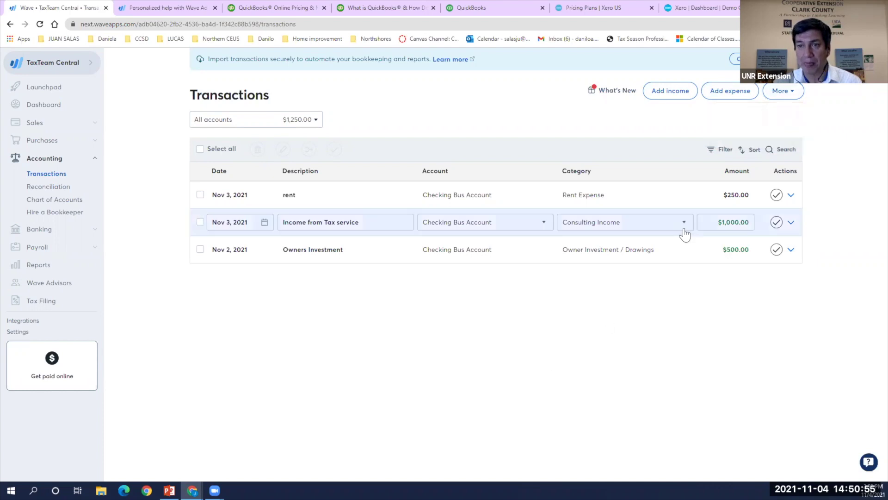
left_click(499, 224)
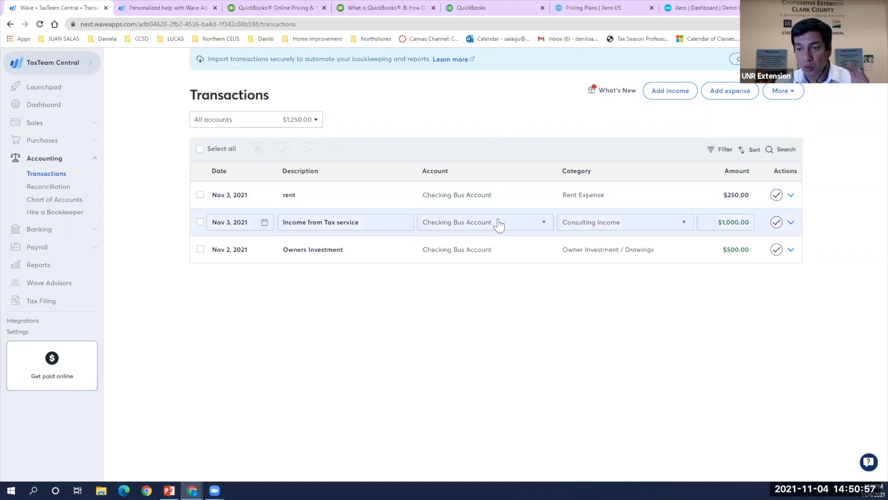
left_click(494, 238)
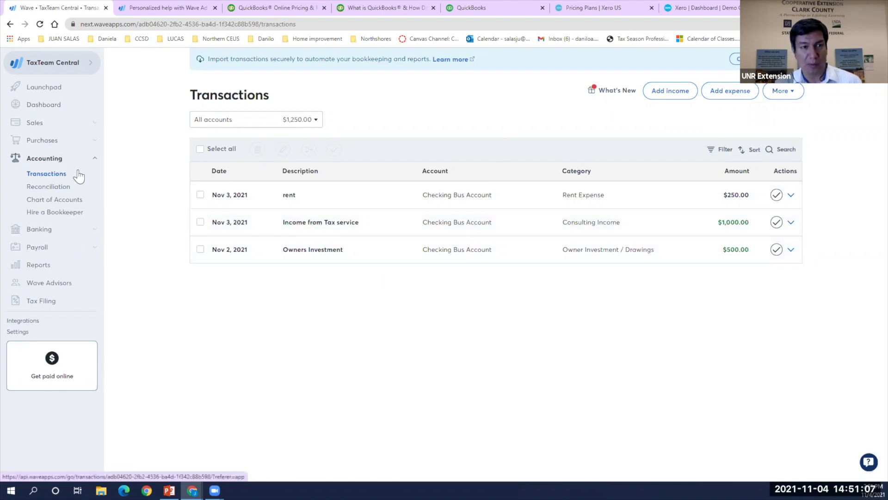
- View the sales customer list and the list of products and services sold
left_click(33, 126)
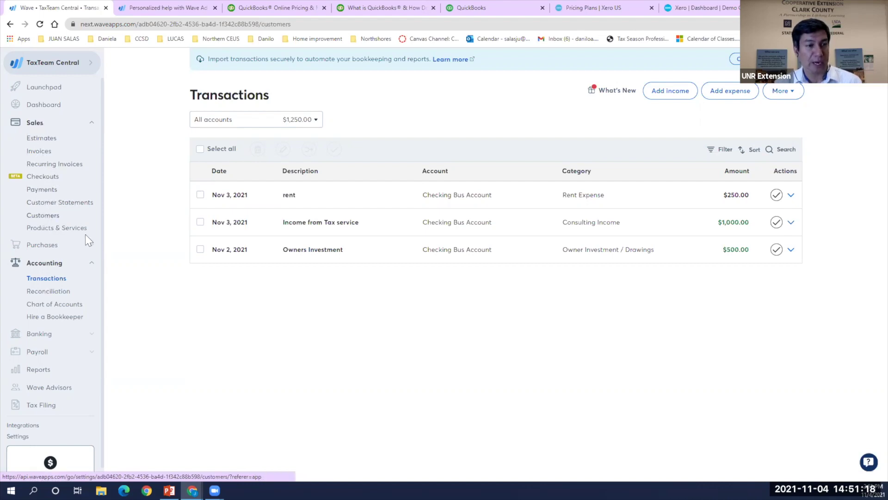
left_click(48, 218)
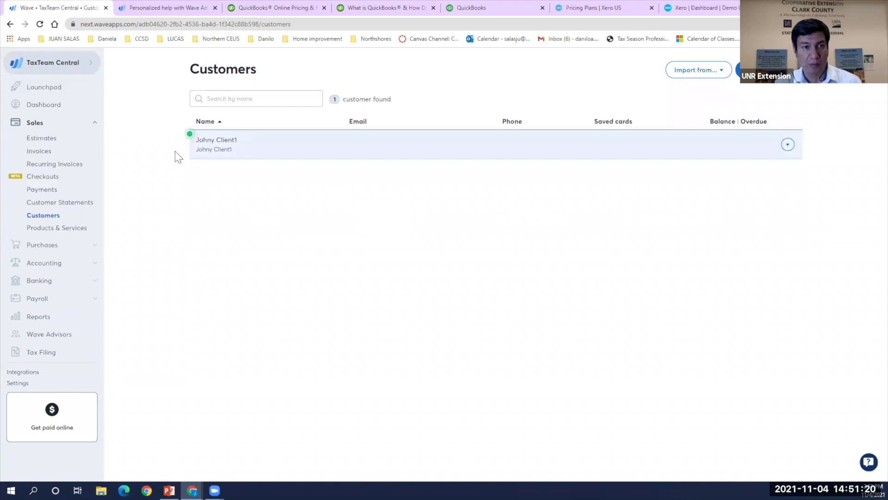
left_click(64, 229)
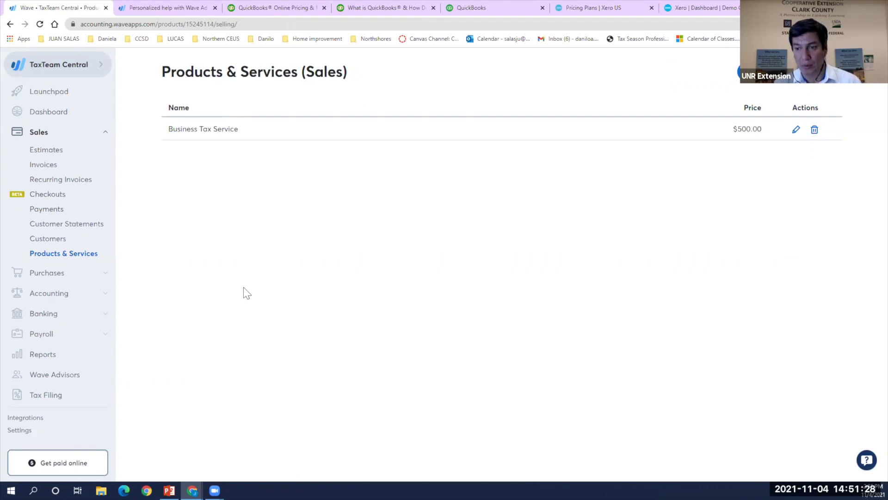
- Open the account reconciliation page in the accounting section to view the manually added accounts
left_click(47, 295)
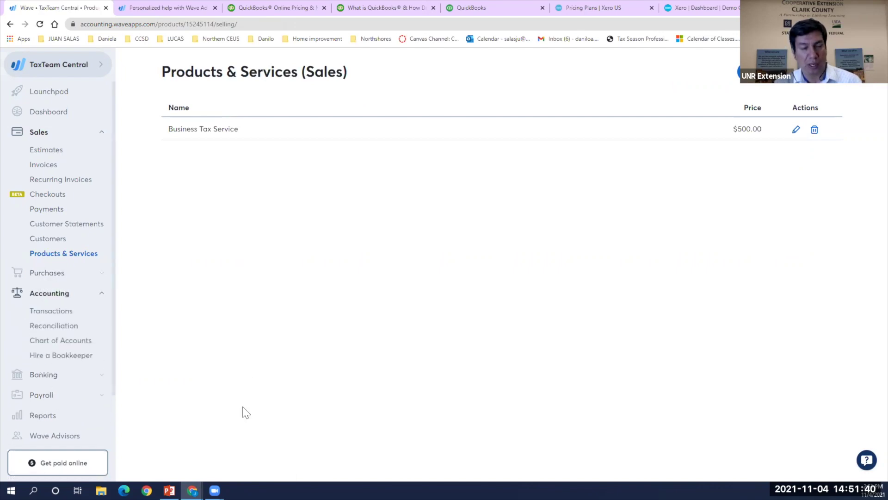
left_click(61, 325)
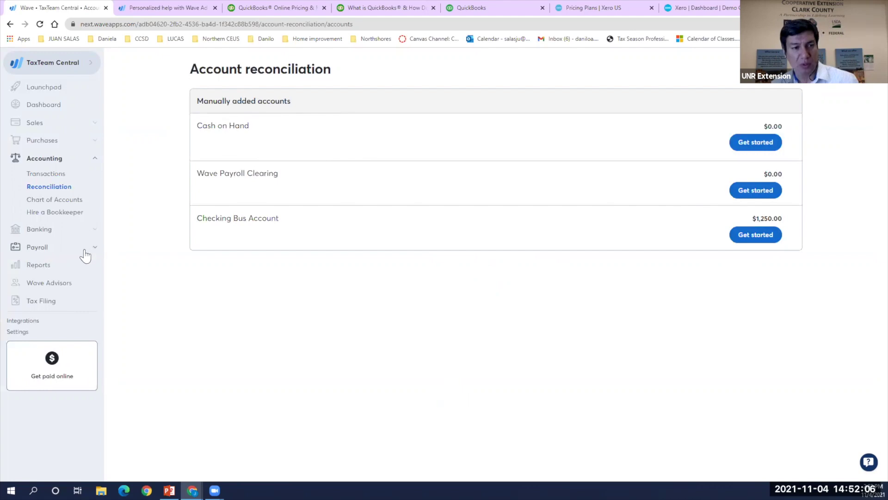
- Open the Reports page and review the available reports from financial statements through taxes, payroll, customers and vendors to detailed reporting
left_click(39, 265)
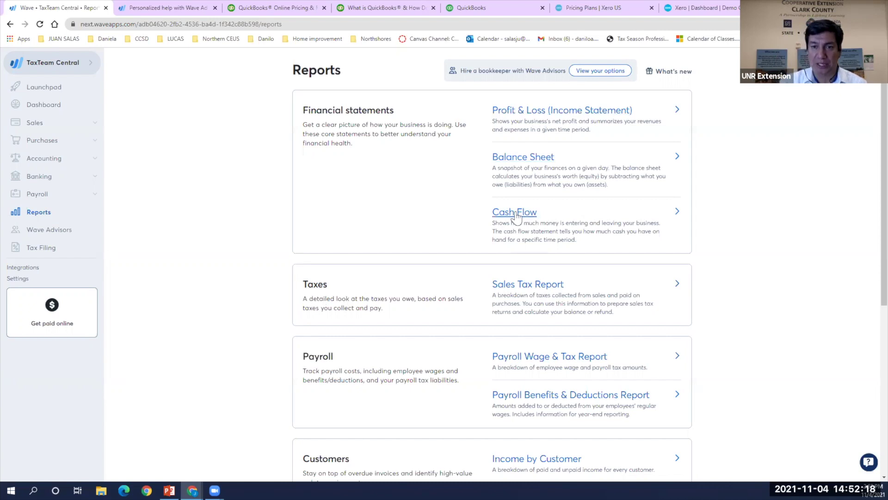
scroll(533, 263, "down", 1)
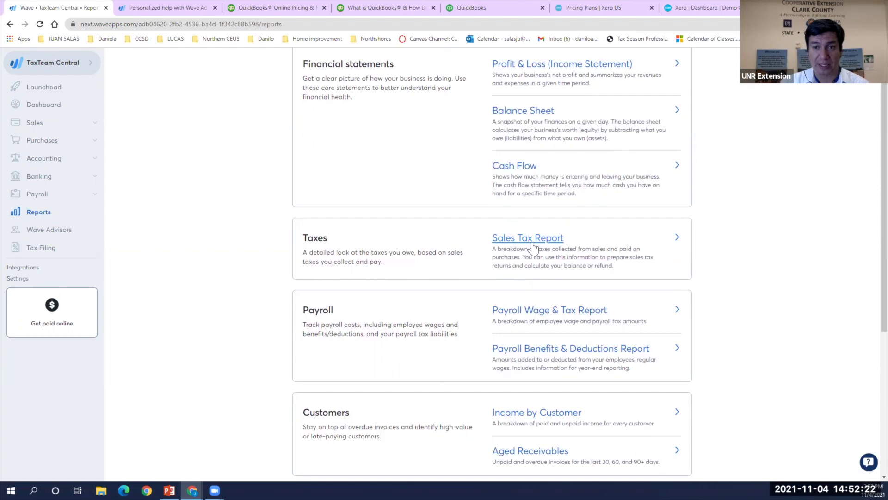
scroll(527, 254, "down", 1)
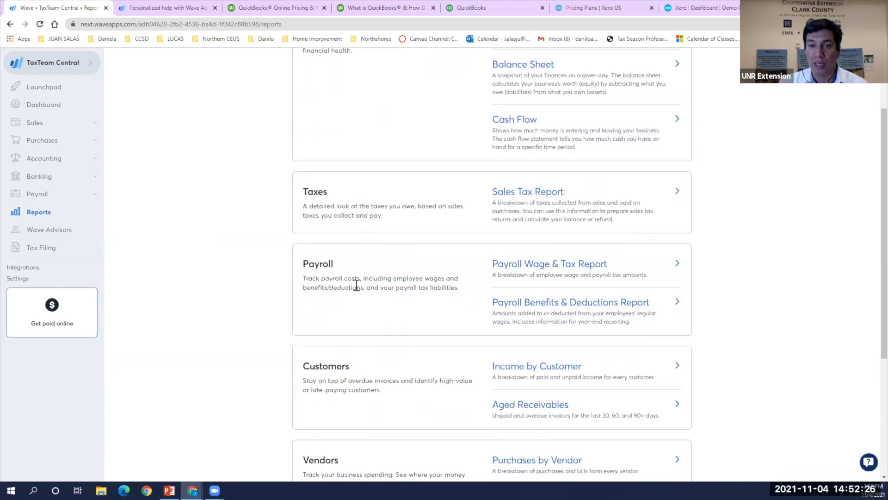
scroll(430, 324, "down", 2)
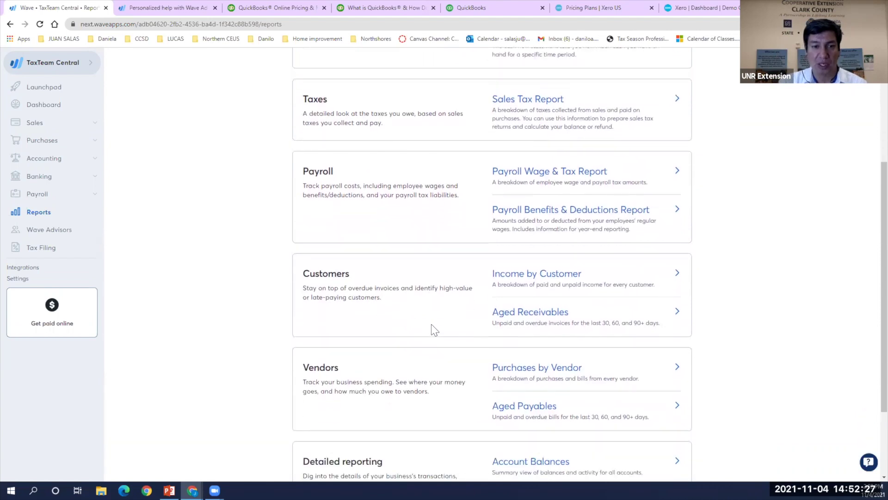
scroll(432, 325, "down", 1)
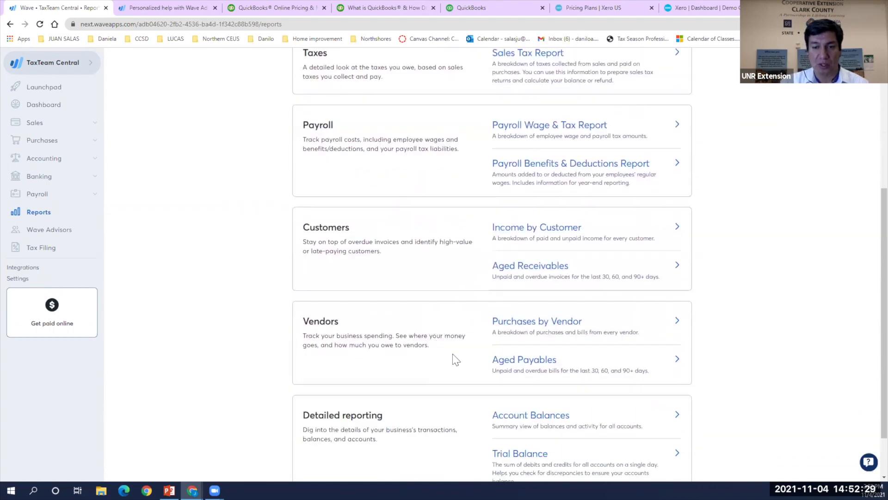
scroll(454, 359, "down", 1)
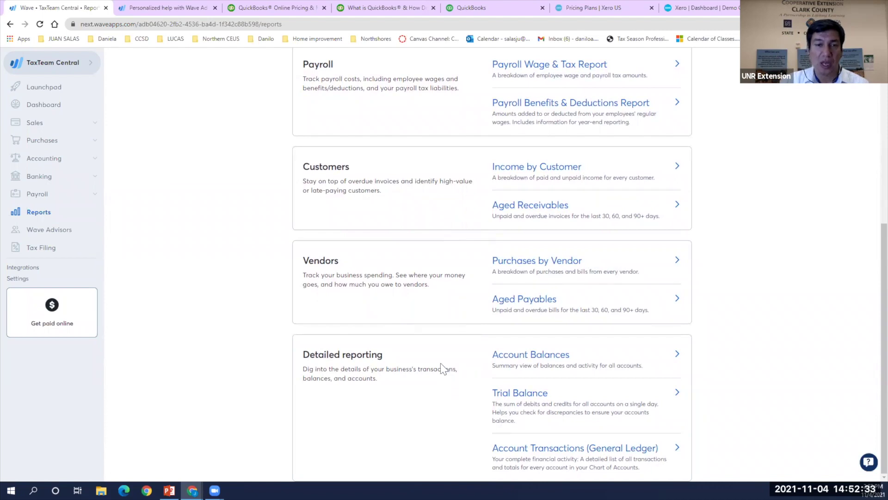
- Review the available reports from financial statements through detailed reporting once more, and return to the Dashboard
scroll(443, 281, "up", 6)
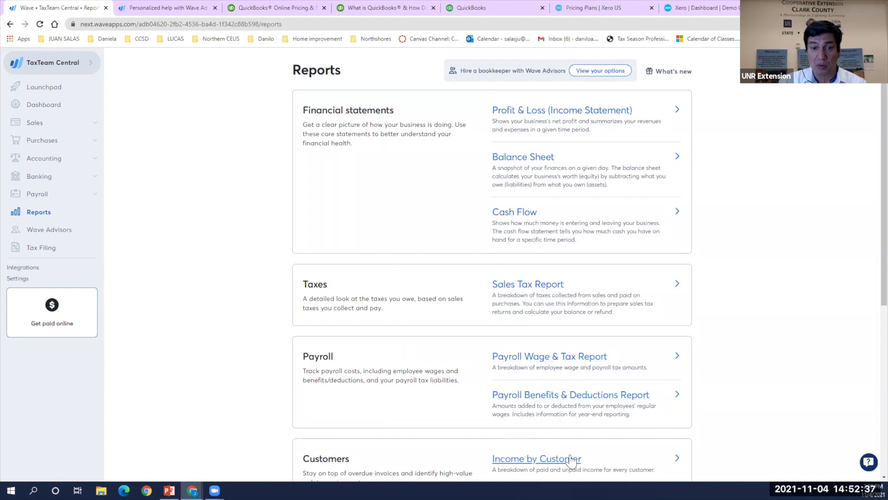
scroll(532, 445, "down", 6)
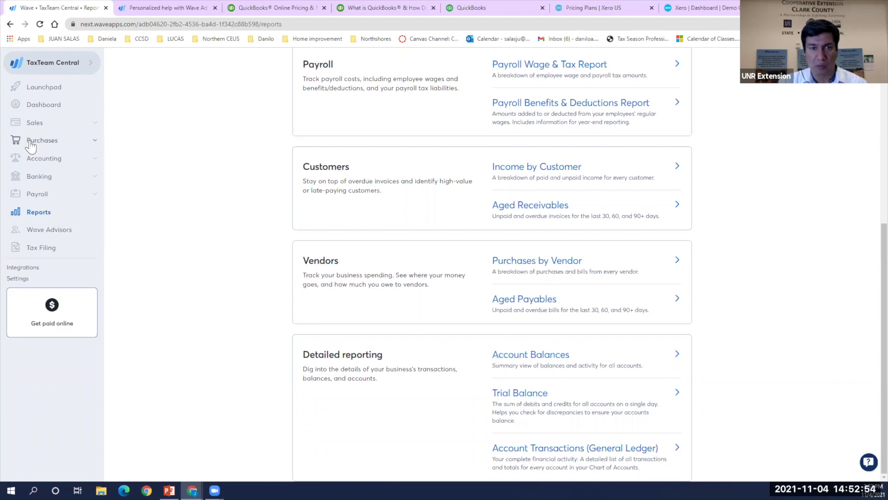
scroll(204, 238, "up", 6)
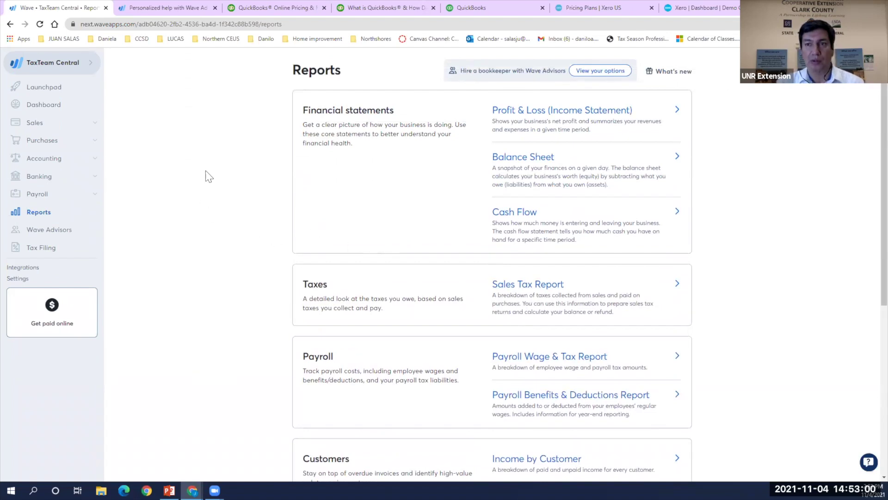
left_click(49, 107)
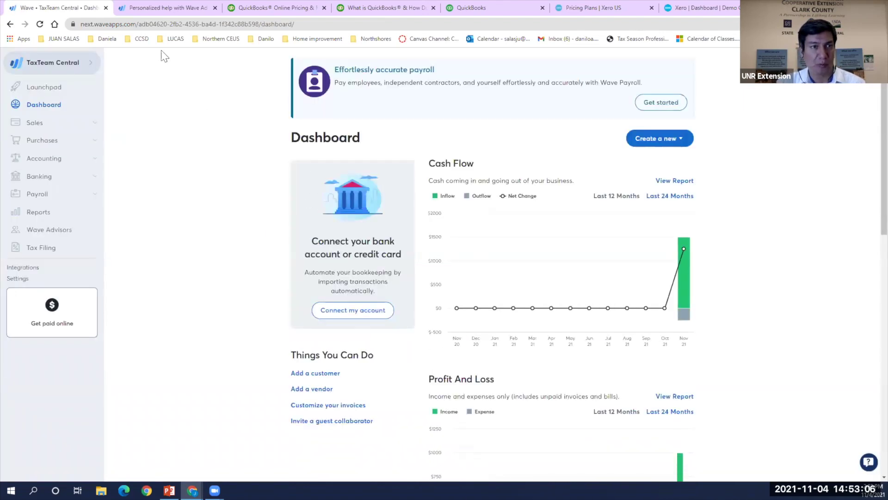
- Switch to the Wave Advisors page and open Wave's Pricing page to view its accounting, payments and payroll plans
left_click(166, 13)
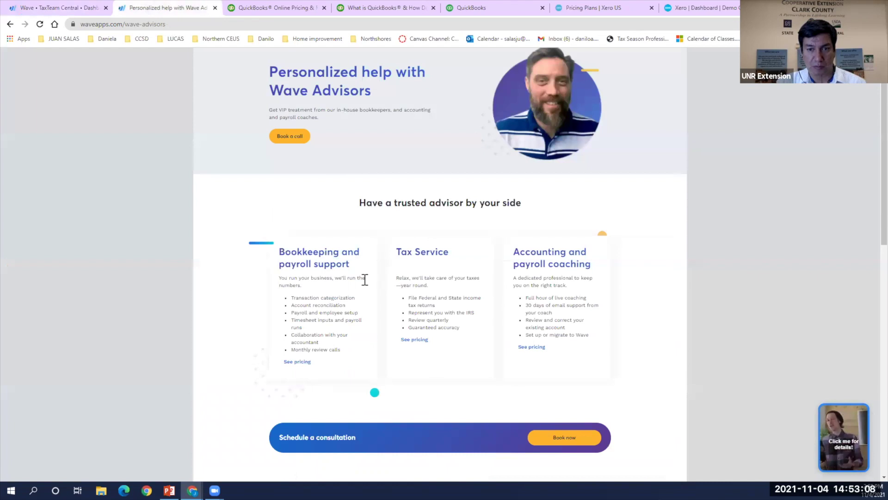
scroll(352, 232, "up", 1)
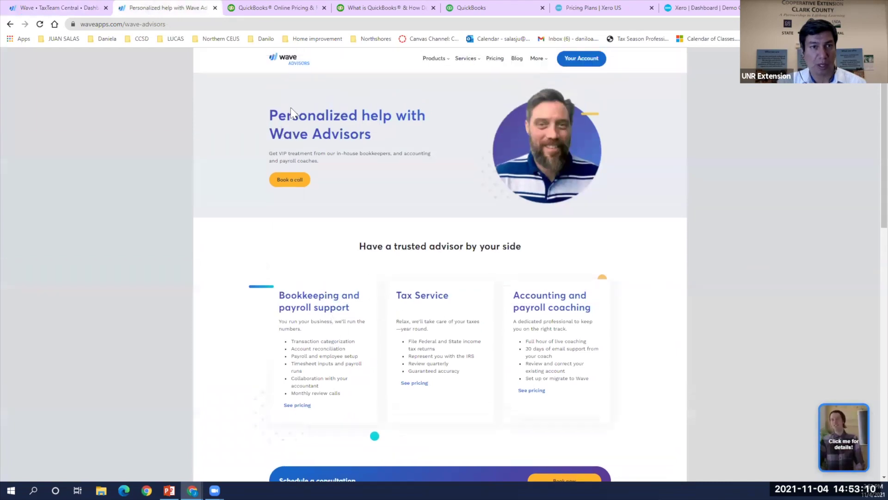
left_click(494, 66)
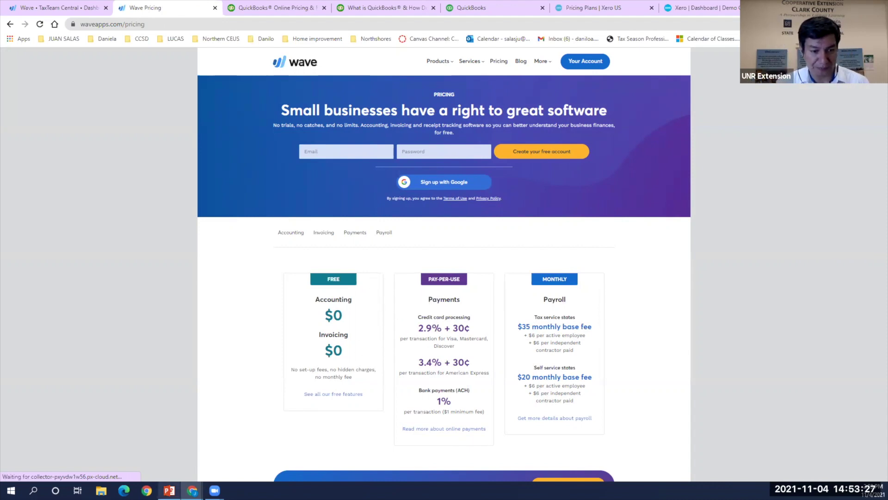
- Switch to the PowerPoint presentation and start the slide show from the current "Explorando Wave" slide
mouse_move(169, 491)
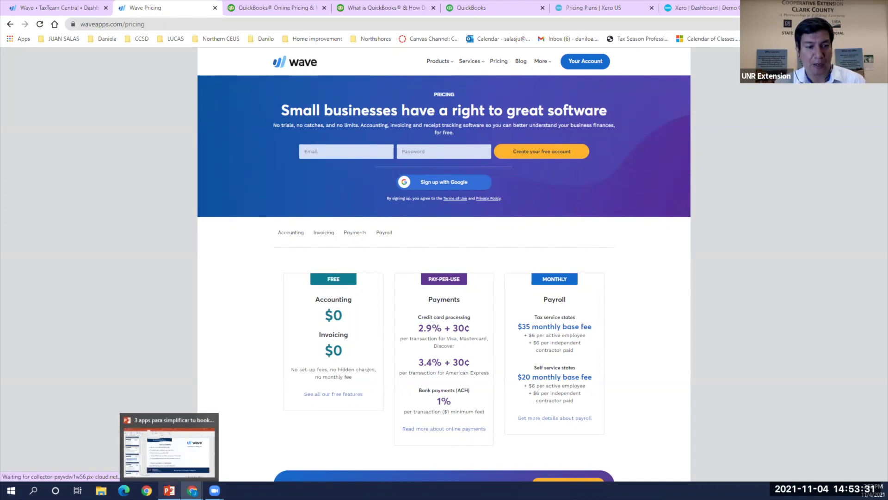
left_click(170, 444)
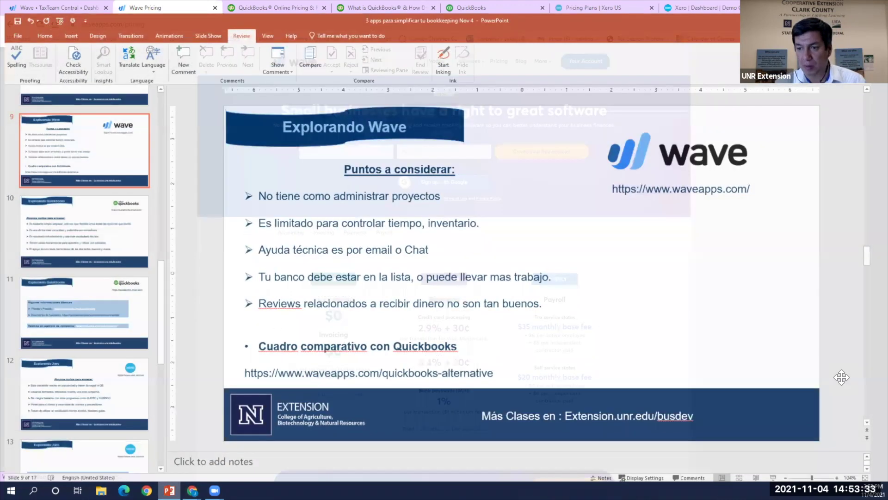
key("shift+F5")
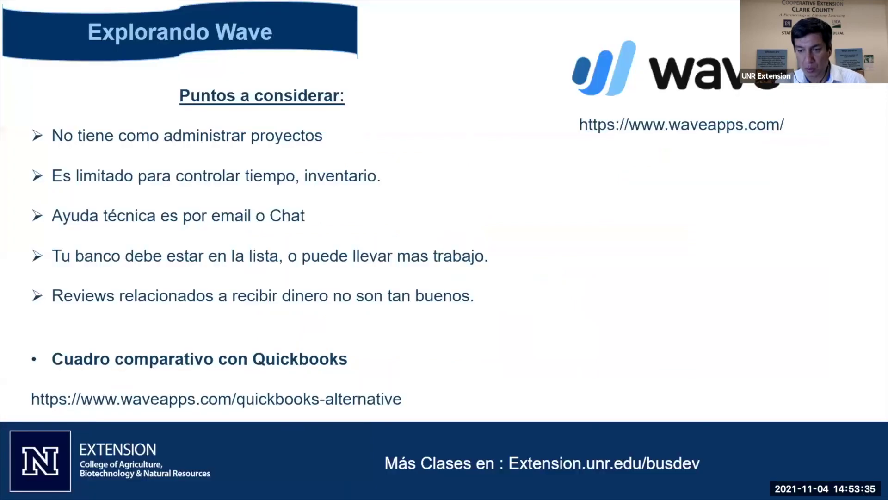